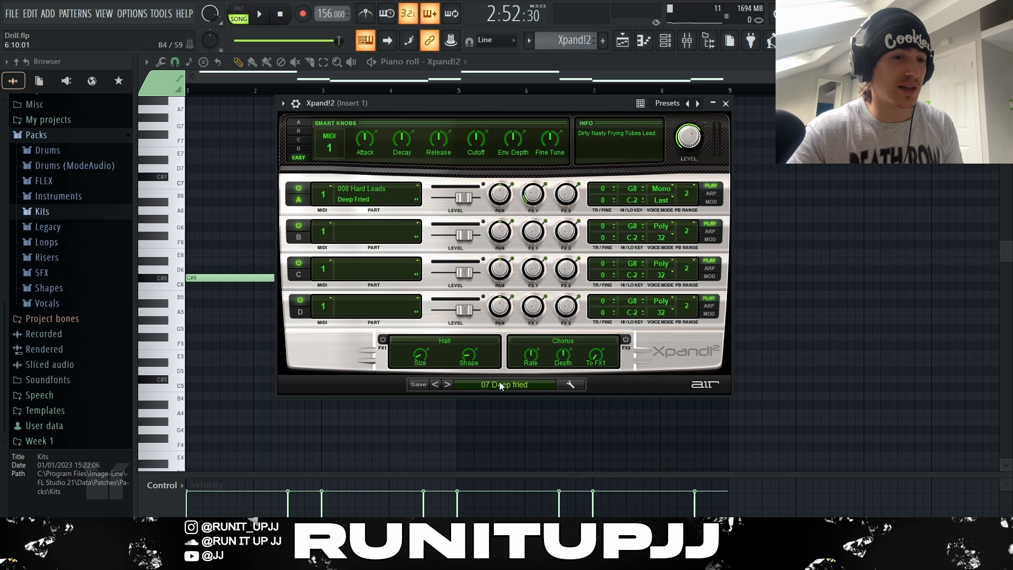
Step: Examine the Xpand!2 lead's Deep Fried preset, its melody notes in the piano roll, and its Pro-Q 3 equalizer curve
left_click(513, 384)
mouse_move(499, 421)
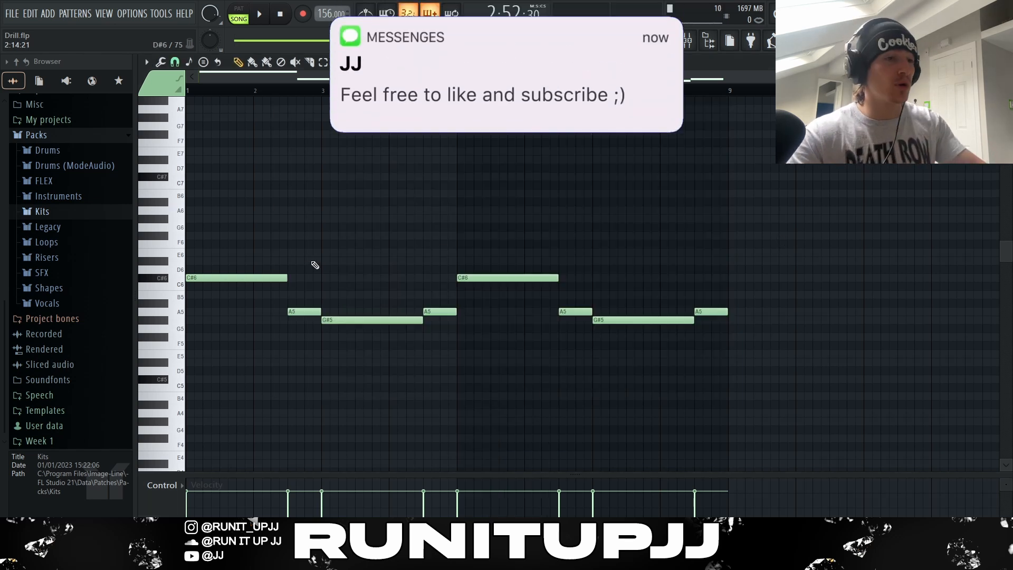
left_click_drag(265, 258, 343, 319)
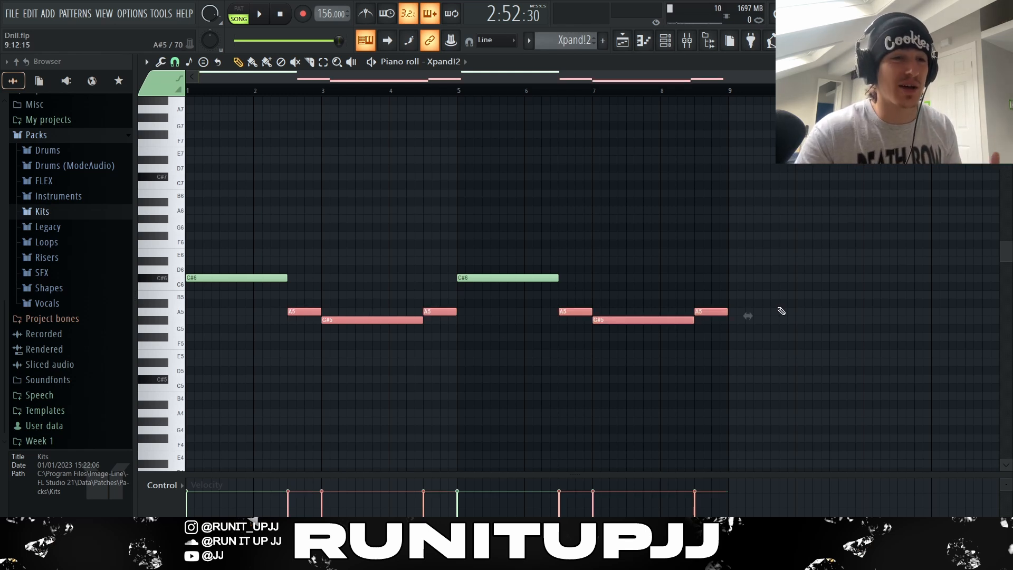
left_click(781, 311)
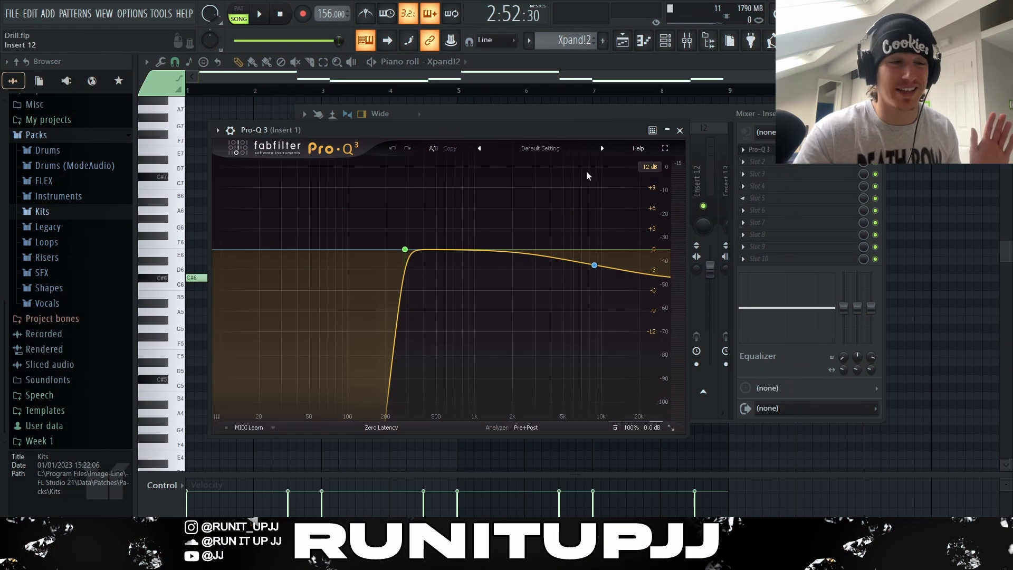
mouse_move(591, 271)
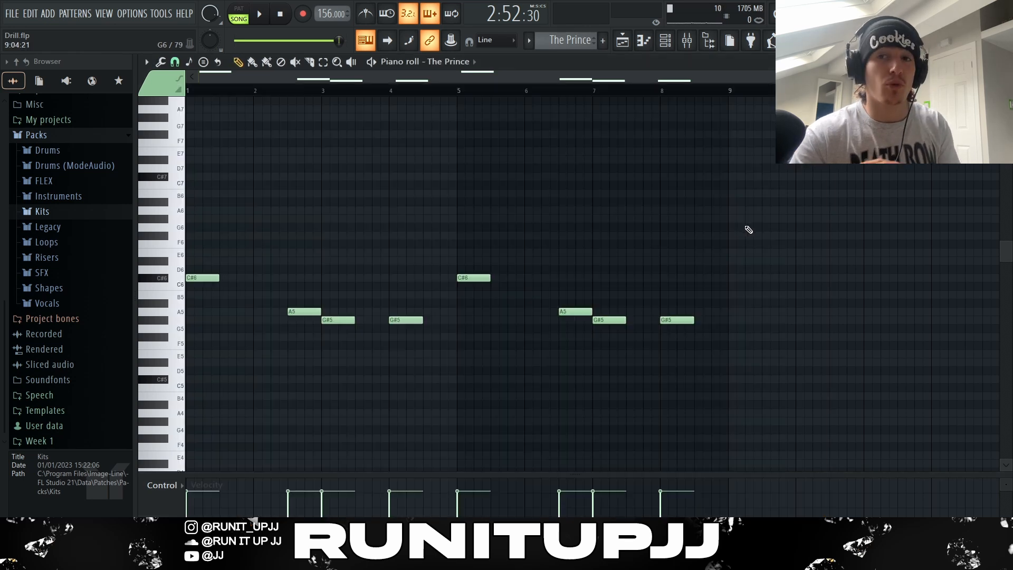
Step: Examine The Prince's melody notes in the piano roll and the ValhallaVintageVerb settings on its mixer track
left_click_drag(231, 257, 200, 286)
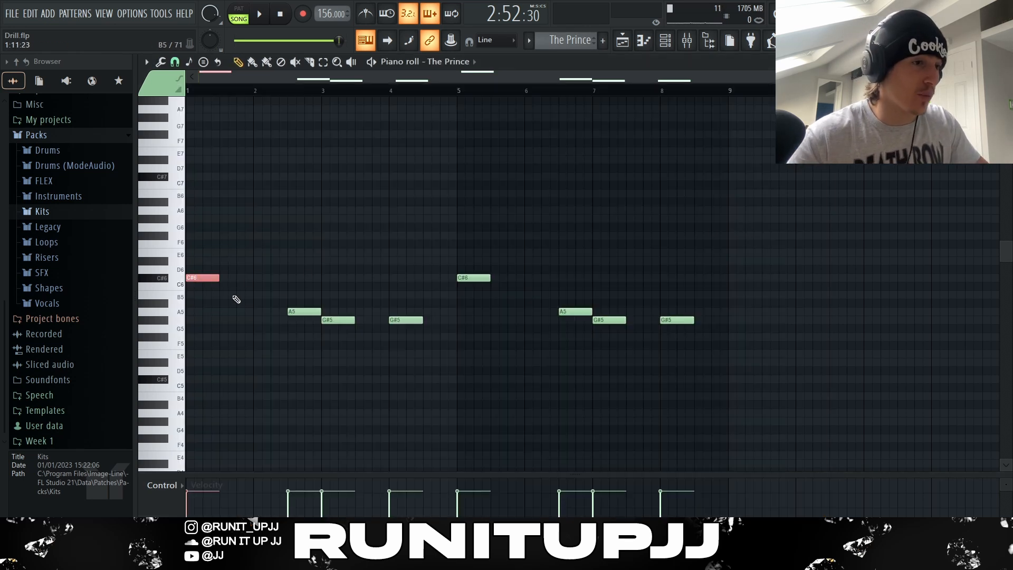
left_click_drag(298, 321, 349, 326)
left_click_drag(411, 357, 429, 318)
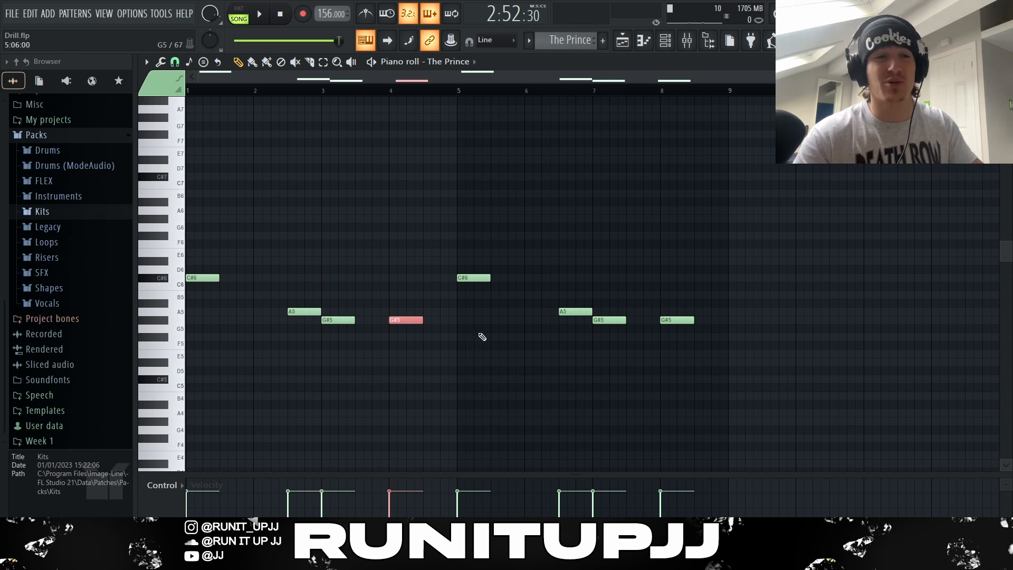
left_click_drag(470, 357, 807, 211)
left_click(904, 323)
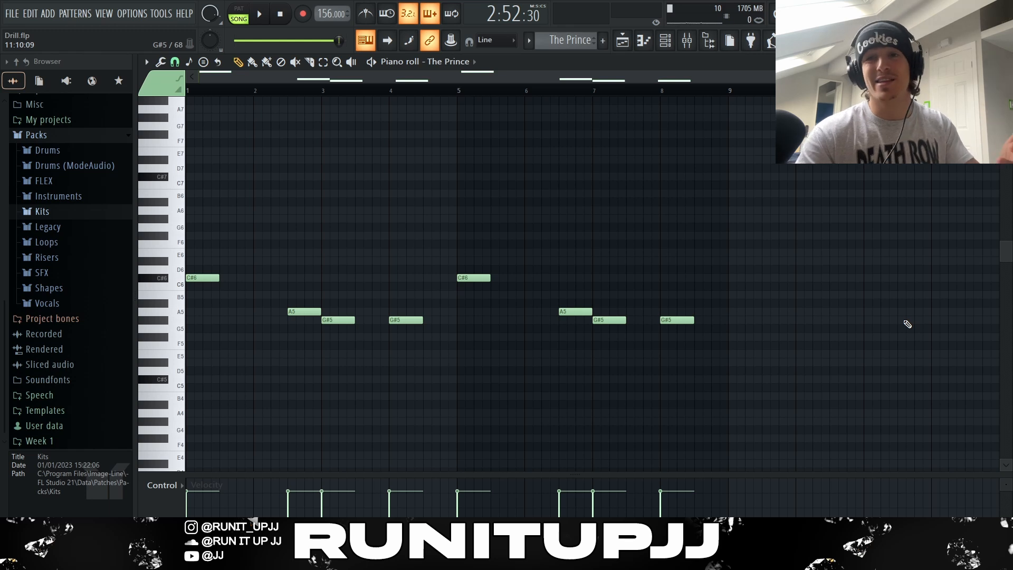
key("space")
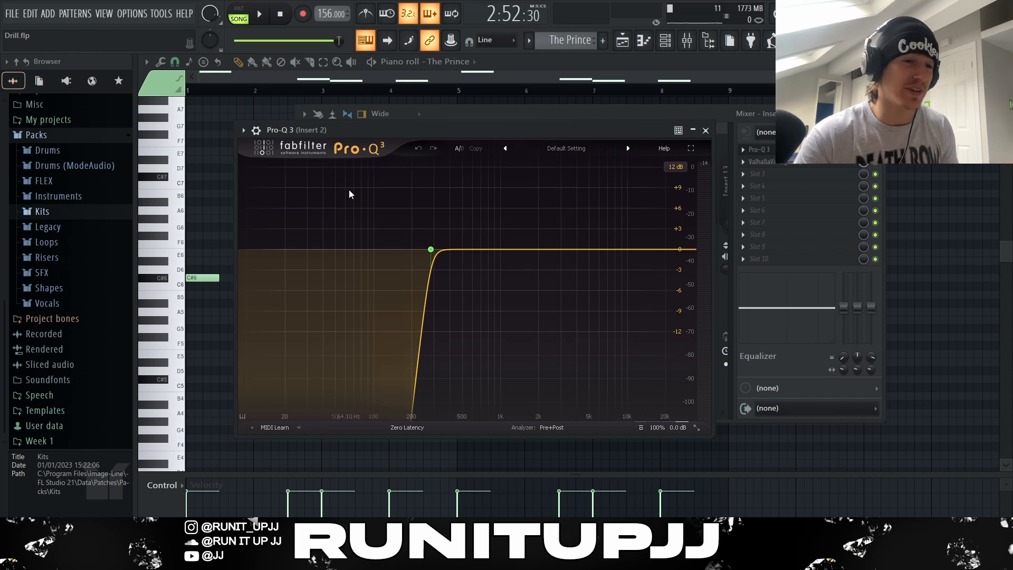
left_click(759, 161)
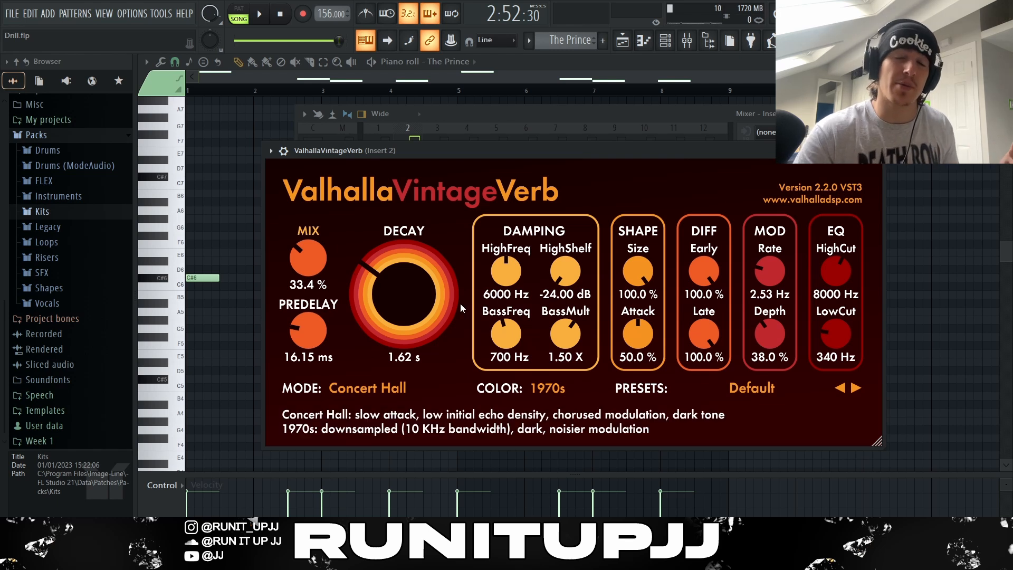
key("Escape")
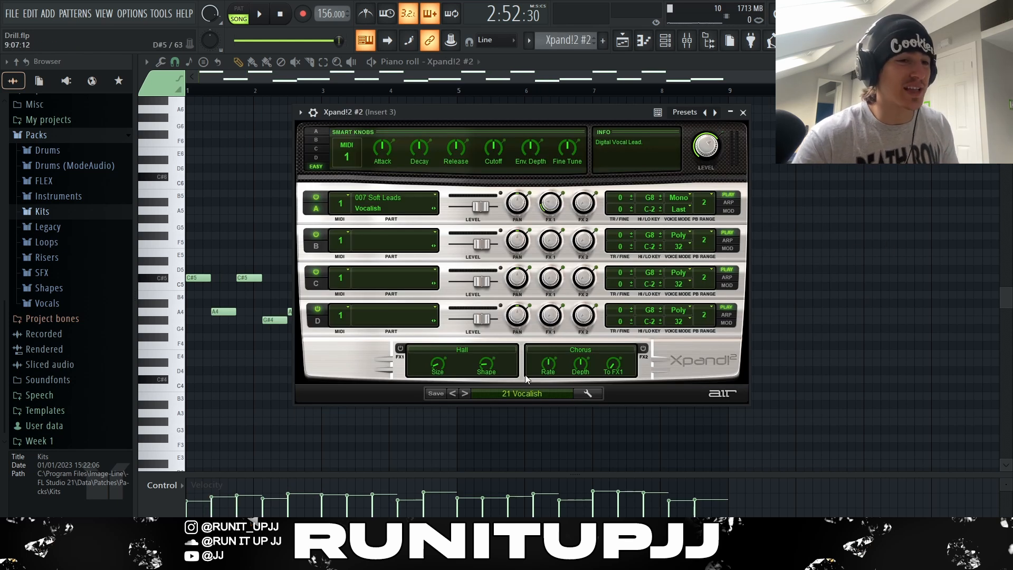
Step: Examine the Vocalish preset and melody notes of Xpand!2 #2, along with the piano roll randomizer's velocity level setting
left_click(525, 395)
mouse_move(497, 411)
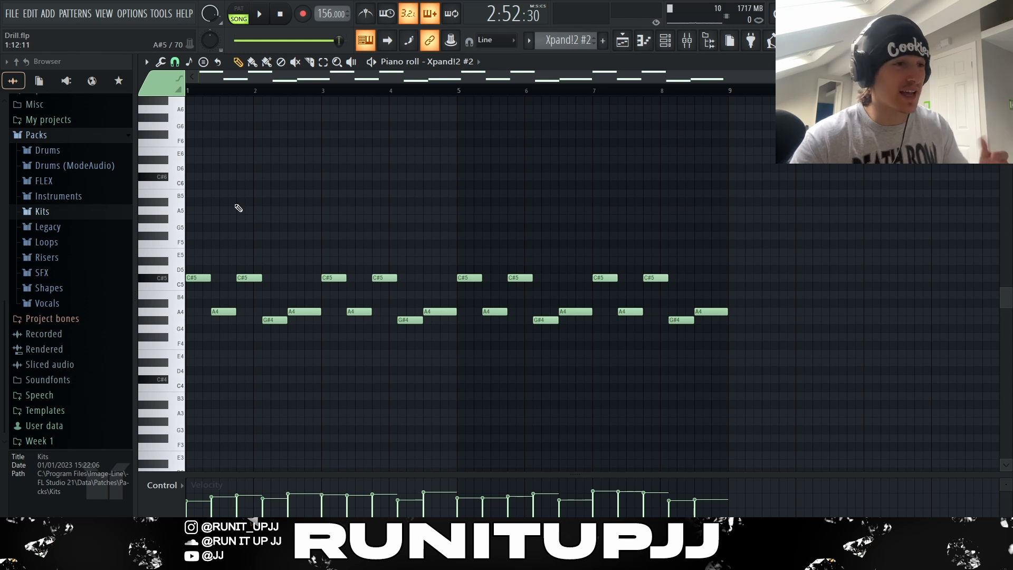
left_click(198, 278)
left_click(224, 311)
left_click(248, 278)
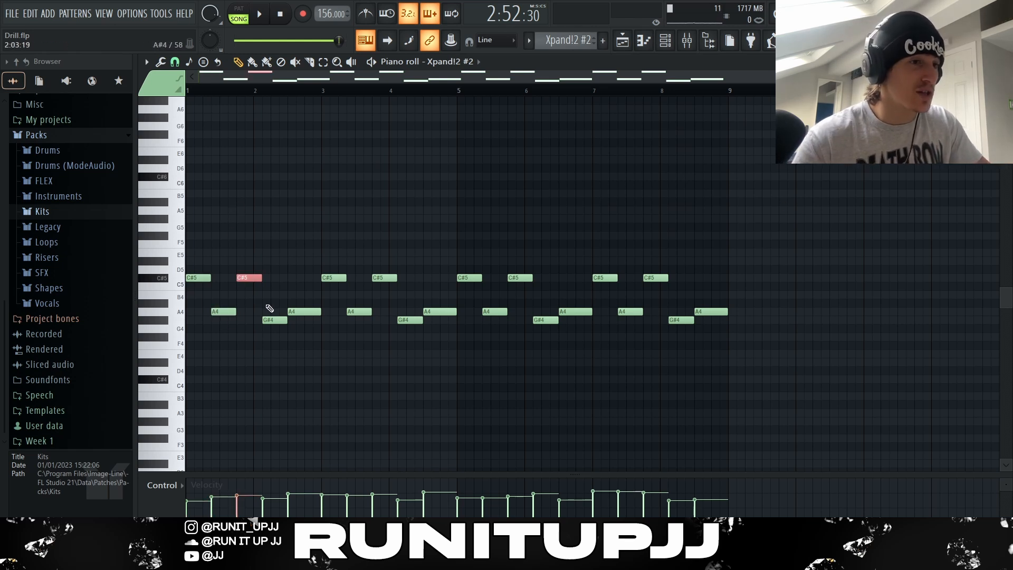
left_click(273, 320)
left_click(304, 312)
left_click_drag(333, 250, 765, 349)
left_click(796, 344, "ctrl")
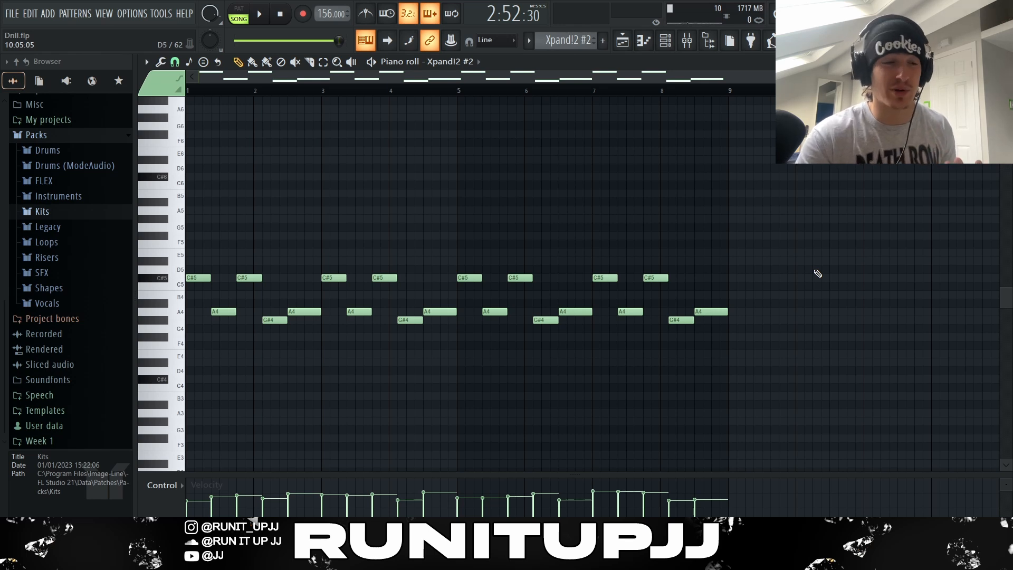
key("alt+r")
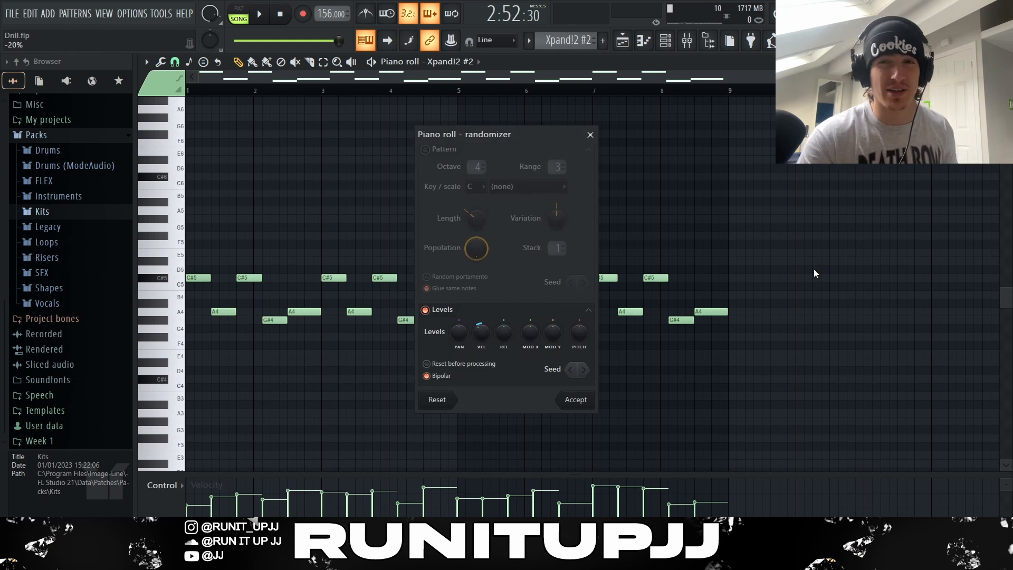
key("Escape")
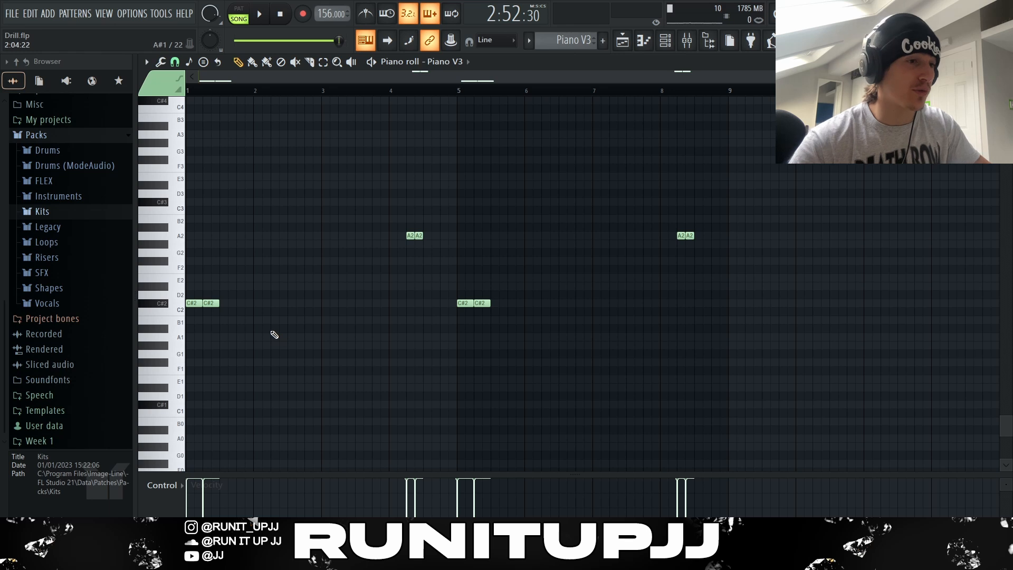
Step: Examine the paired C#2 and A2 notes in the Piano V3 pattern by selecting each group in turn
left_click(214, 303)
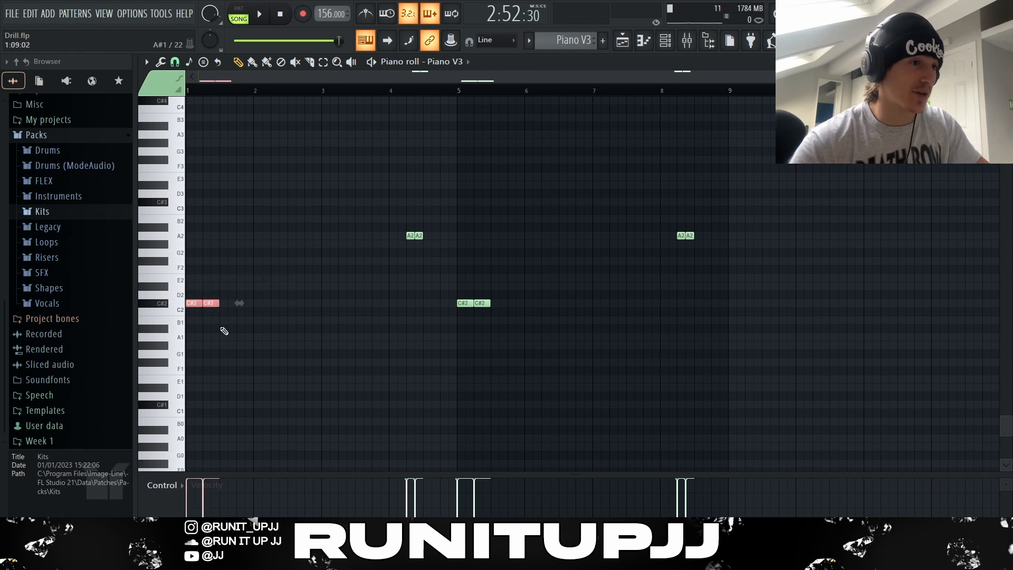
left_click_drag(393, 219, 506, 319)
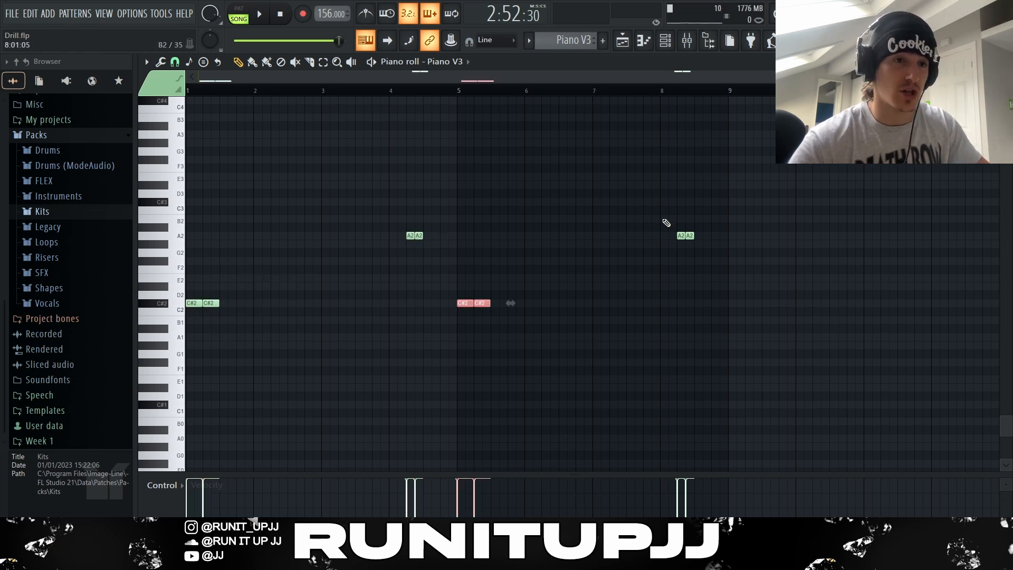
left_click_drag(664, 221, 715, 253)
left_click(840, 260, "ctrl")
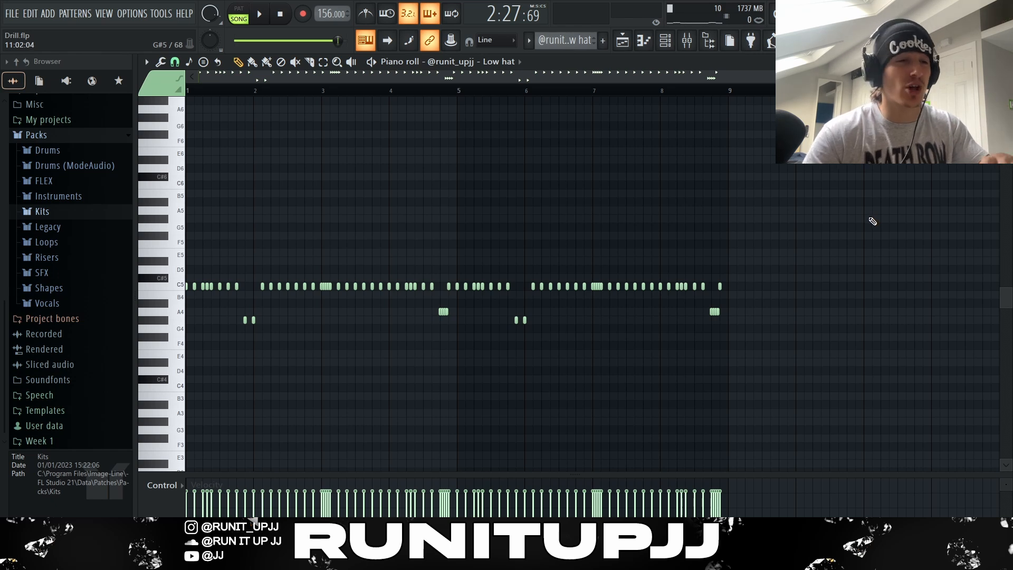
Step: Examine the Low hat pattern's pitched-down notes and fast rolls across the first four bars
scroll(284, 305, "up", 3)
left_click_drag(222, 266, 255, 312)
left_click_drag(325, 312, 363, 331)
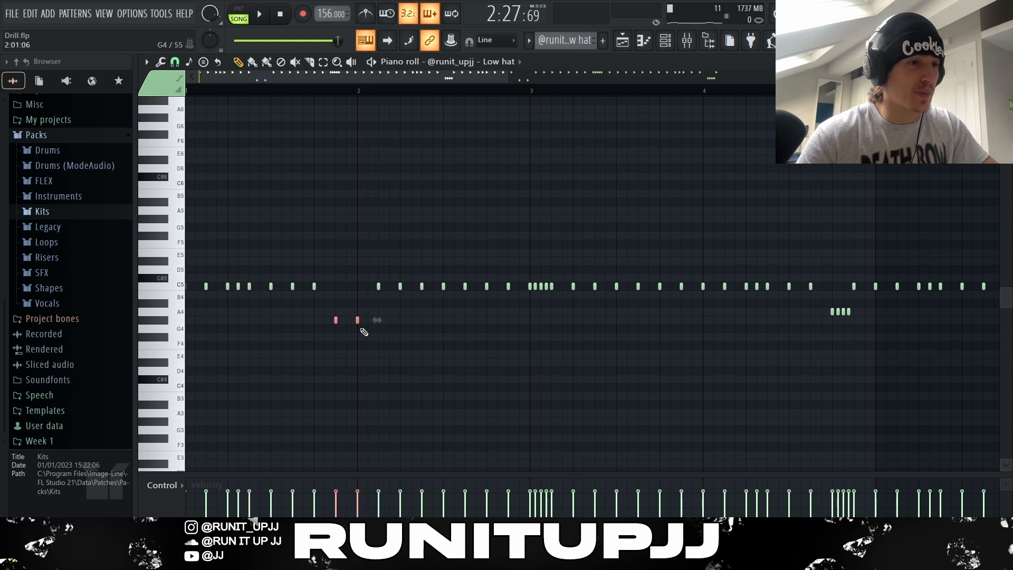
left_click_drag(565, 299, 525, 280)
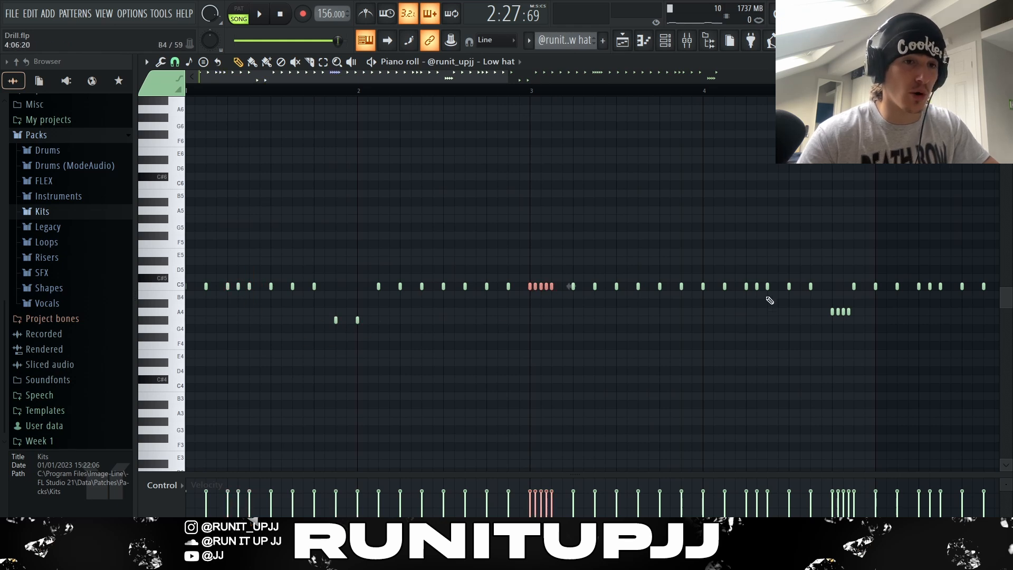
left_click_drag(778, 298, 736, 265)
left_click_drag(805, 309, 859, 318)
scroll(752, 340, "down", 4)
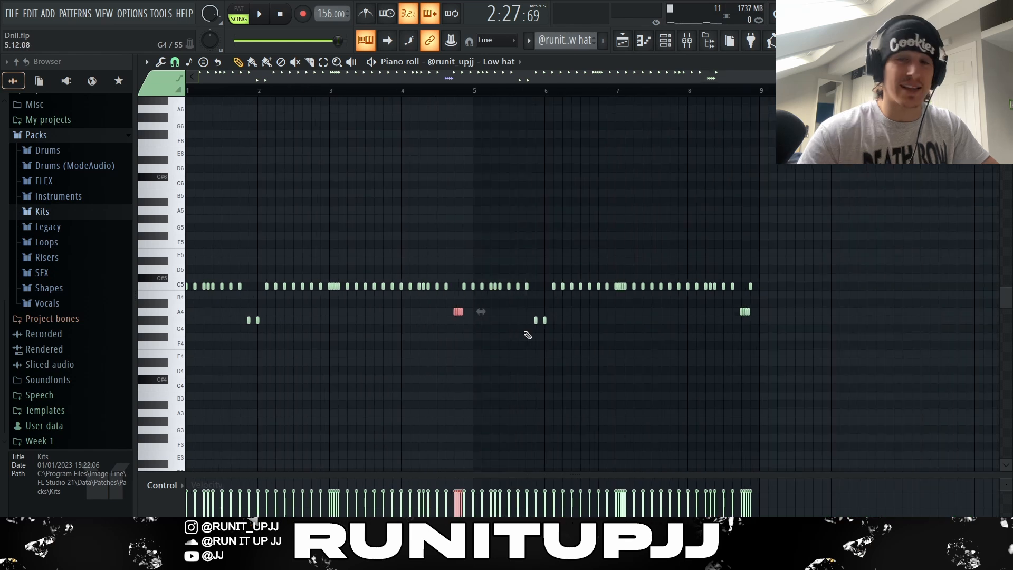
left_click_drag(473, 365, 188, 241)
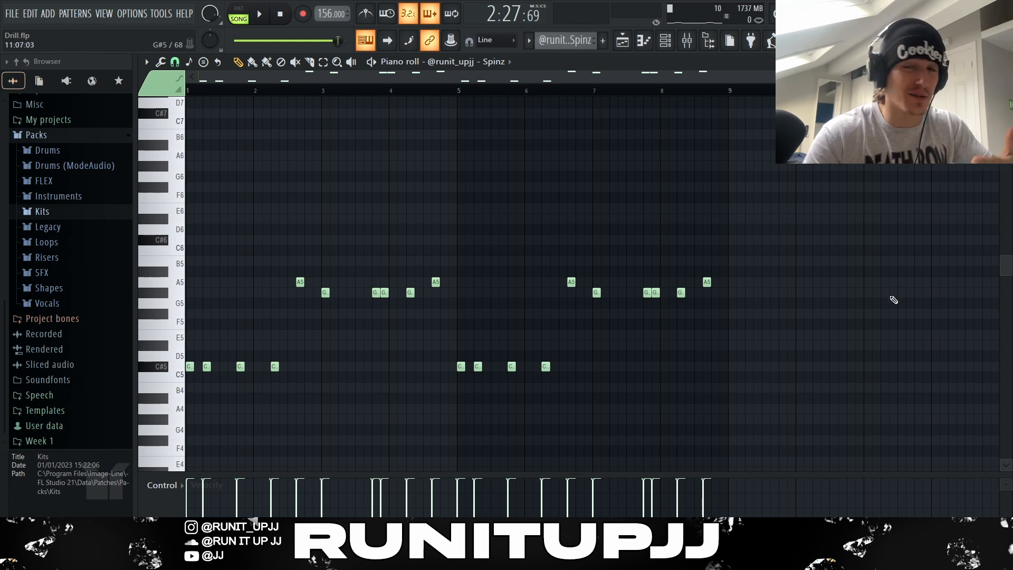
Step: Examine the placement and pitch slides of the Spinz 808 notes, from the opening C#5 hits to the higher notes
scroll(893, 300, "down", 2)
scroll(493, 269, "down", 1)
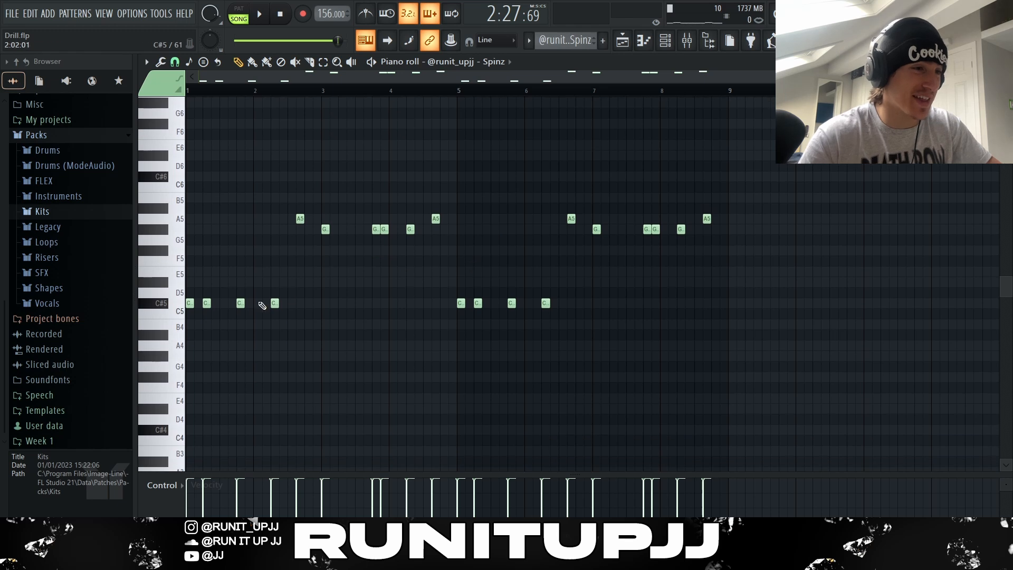
left_click_drag(230, 303, 183, 302, "ctrl")
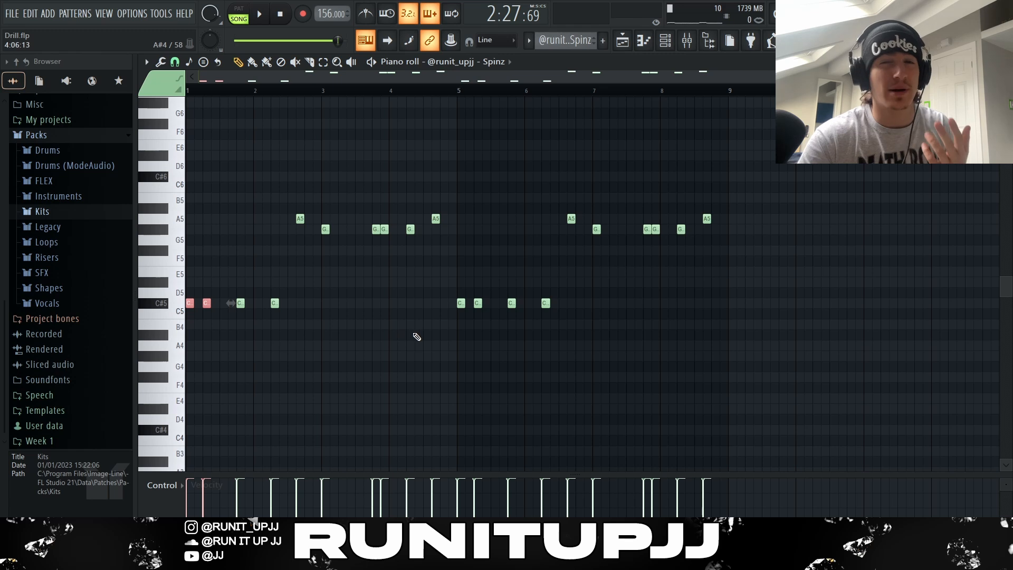
left_click_drag(251, 320, 228, 302)
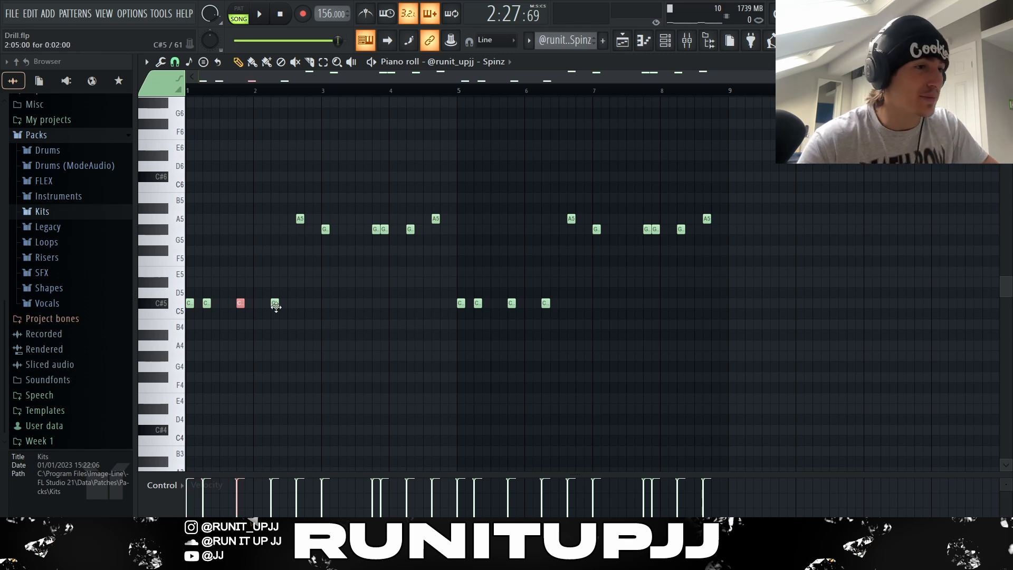
left_click_drag(290, 303, 222, 307)
left_click_drag(310, 212, 434, 217)
left_click_drag(847, 357, 472, 174)
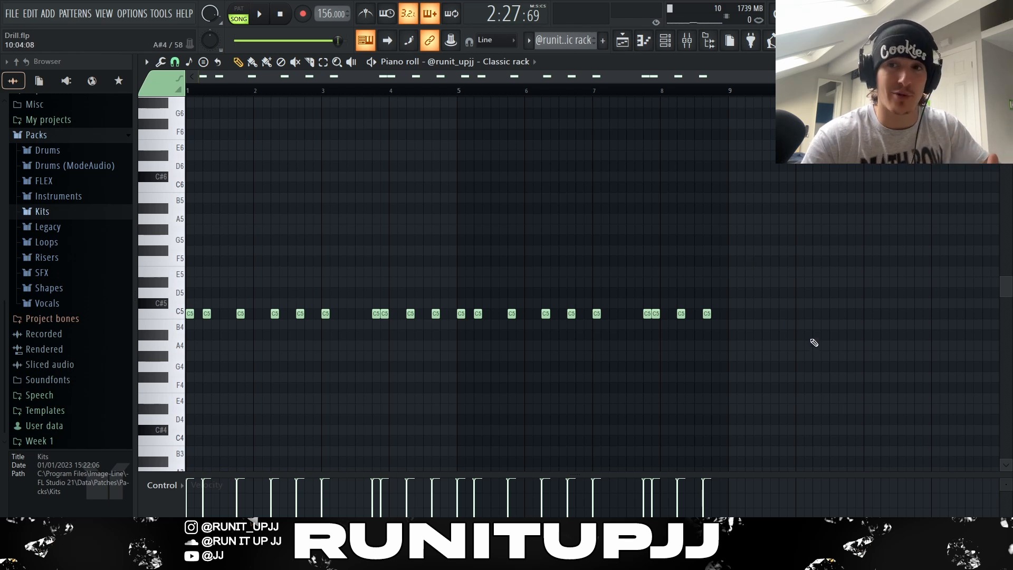
Step: Examine the Classic rack note rhythm by selecting all of its C5 notes
left_click_drag(791, 319, 2, 297)
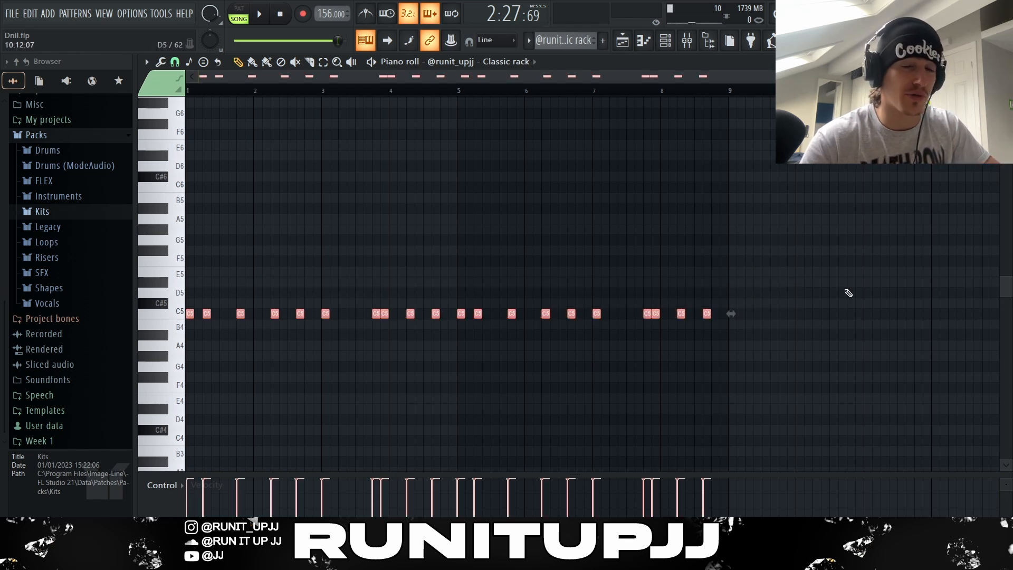
left_click(818, 285, "ctrl")
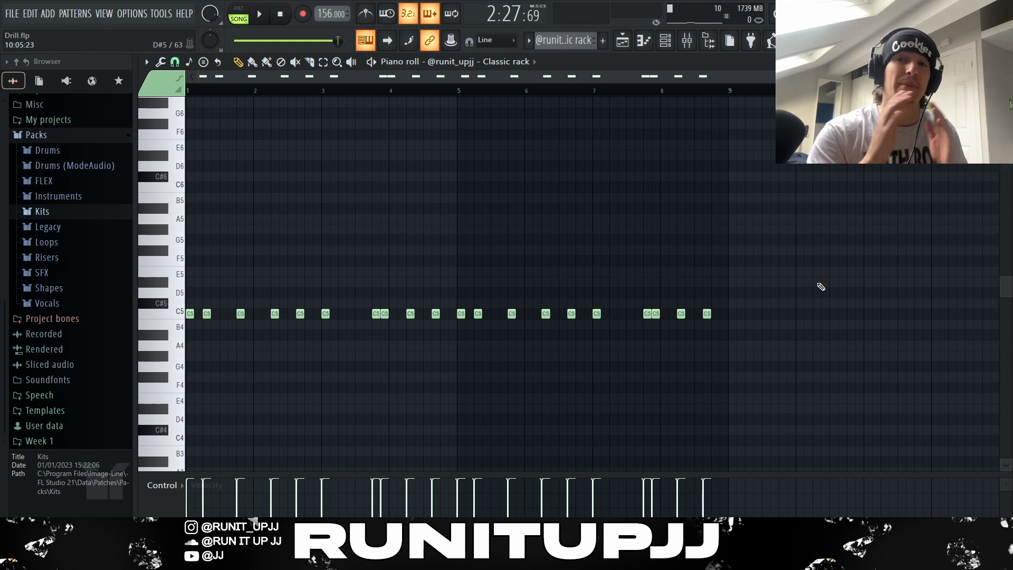
key("ctrl+a")
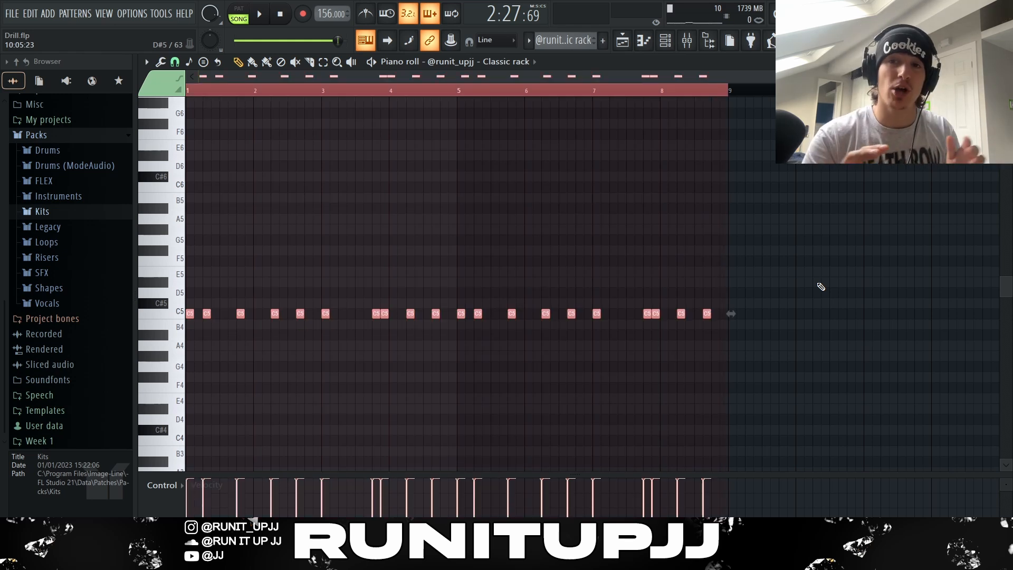